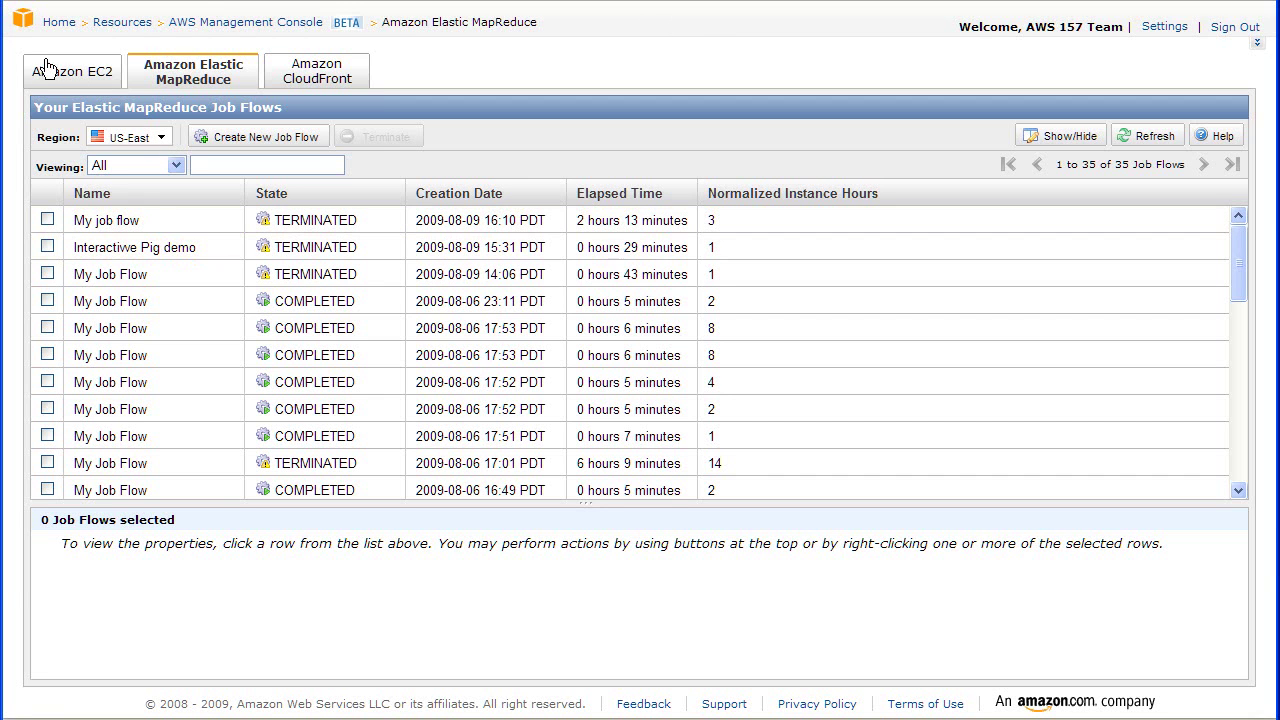
Create a new Amazon EC2 key pair named ian-demo in the US-East region
{"action": "left_click", "coordinate": [85, 80]}
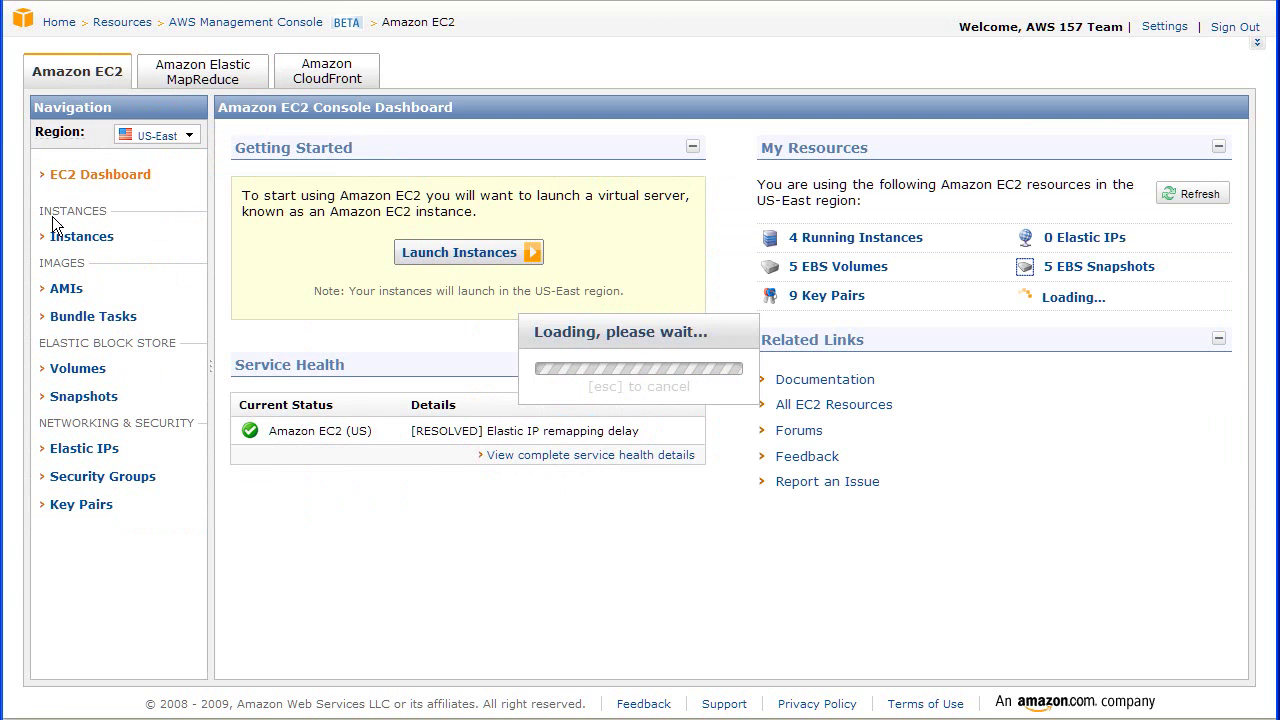
{"action": "left_click", "coordinate": [84, 506]}
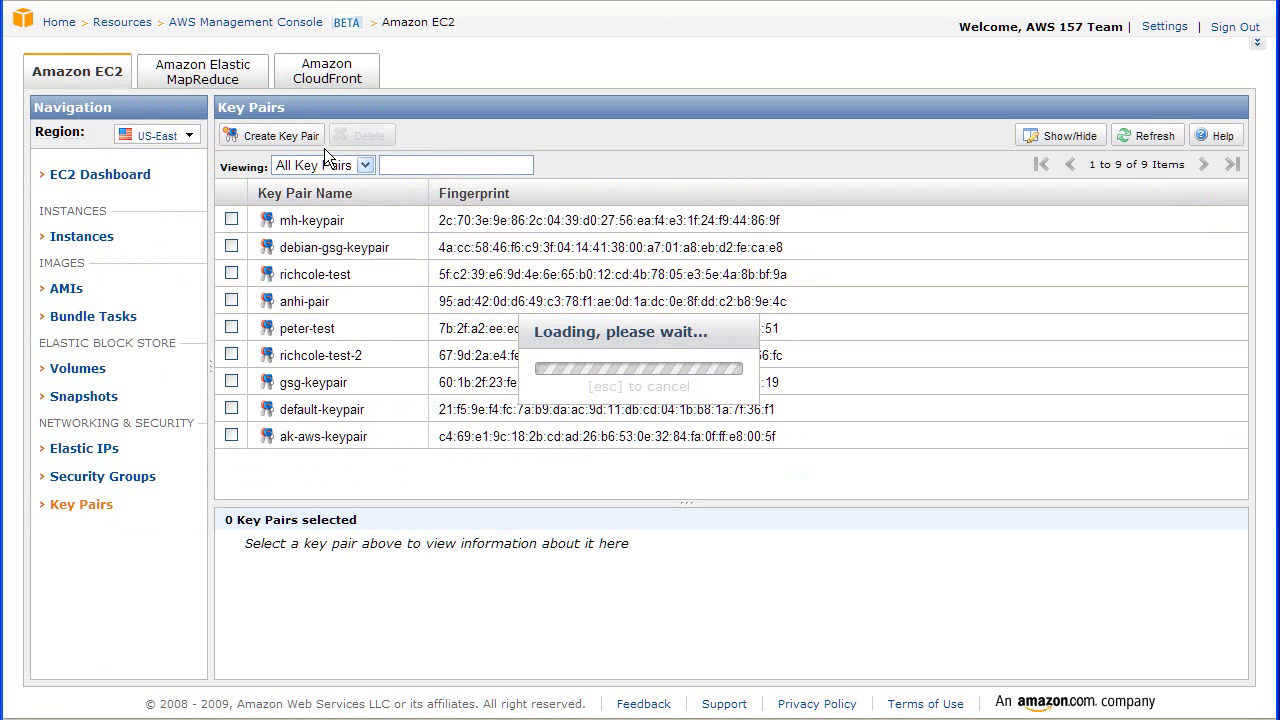
{"action": "left_click", "coordinate": [304, 140]}
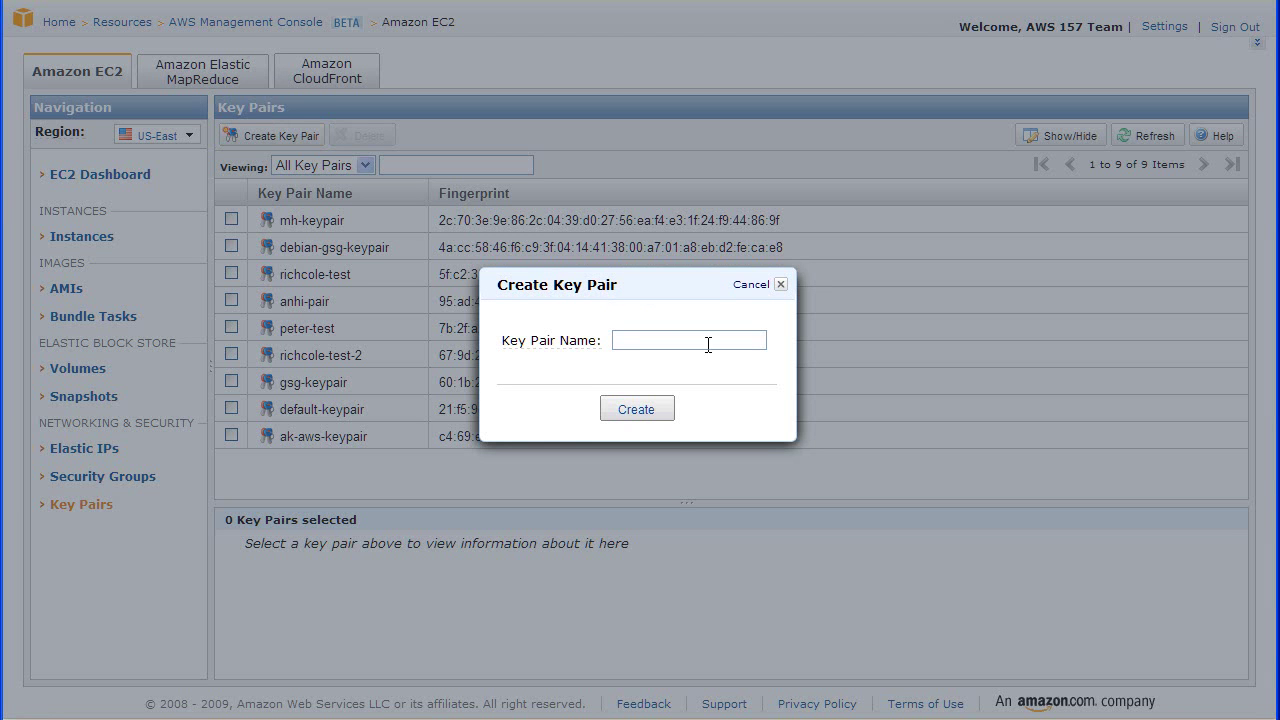
{"action": "type", "text": "ian-demo"}
{"action": "left_click", "coordinate": [630, 410]}
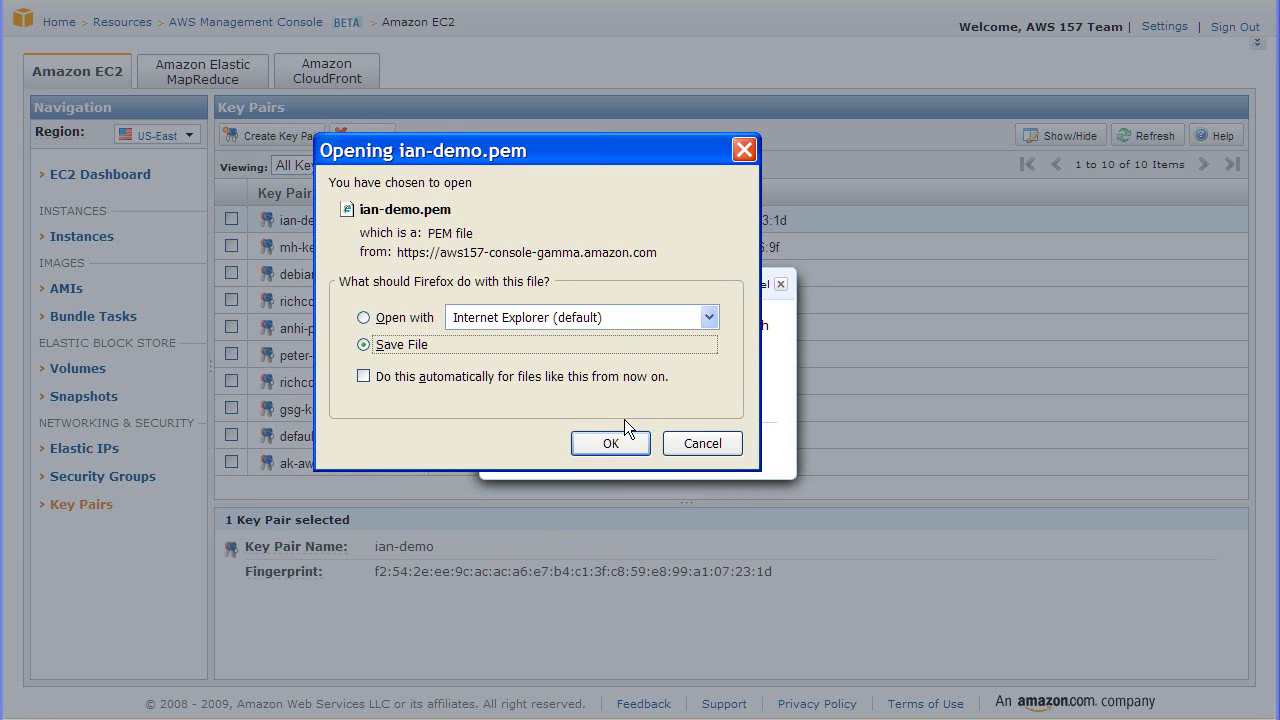
Download the private key file ian-demo.pem and save a copy of it in the demo folder
{"action": "left_click", "coordinate": [618, 438]}
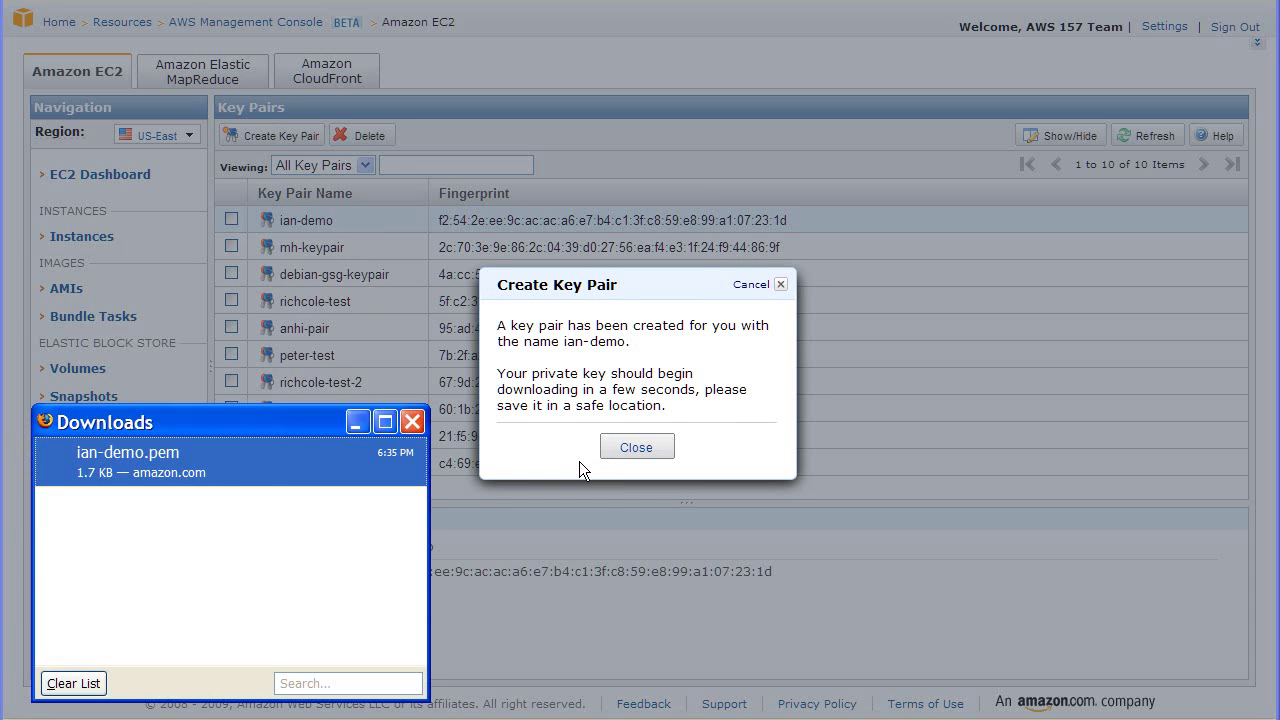
{"action": "double_click", "coordinate": [224, 478]}
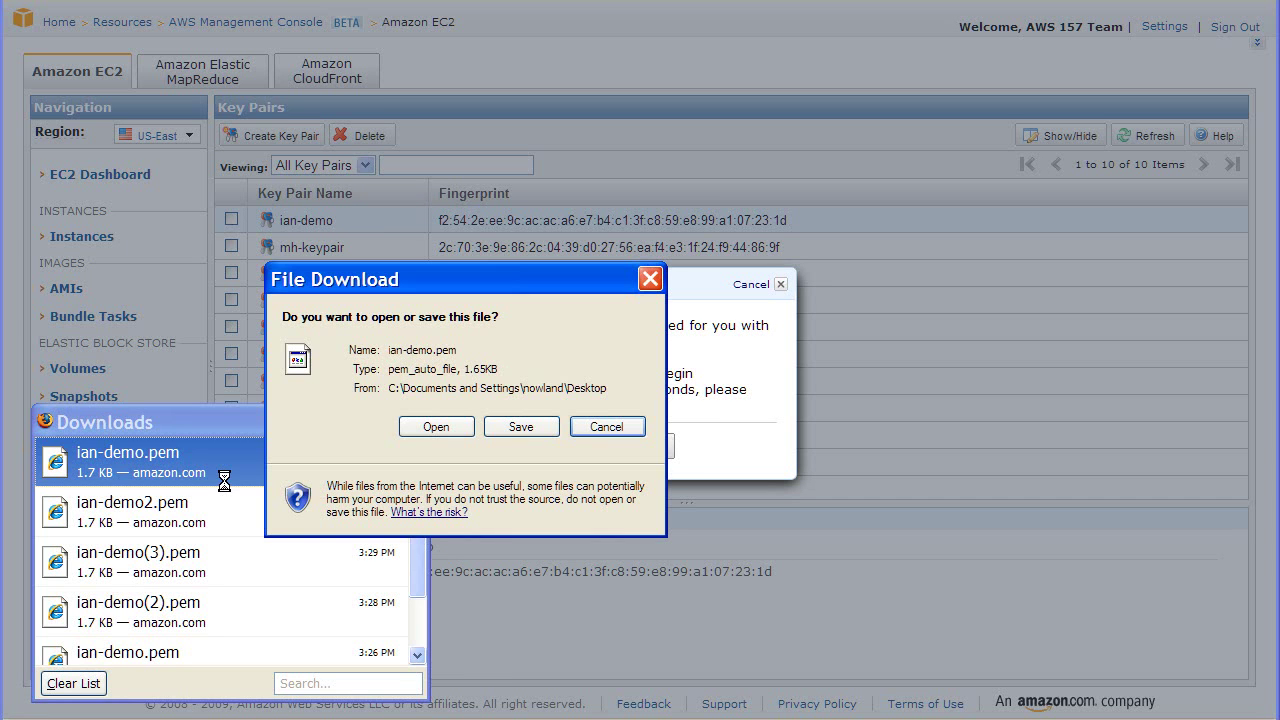
{"action": "left_click", "coordinate": [520, 427]}
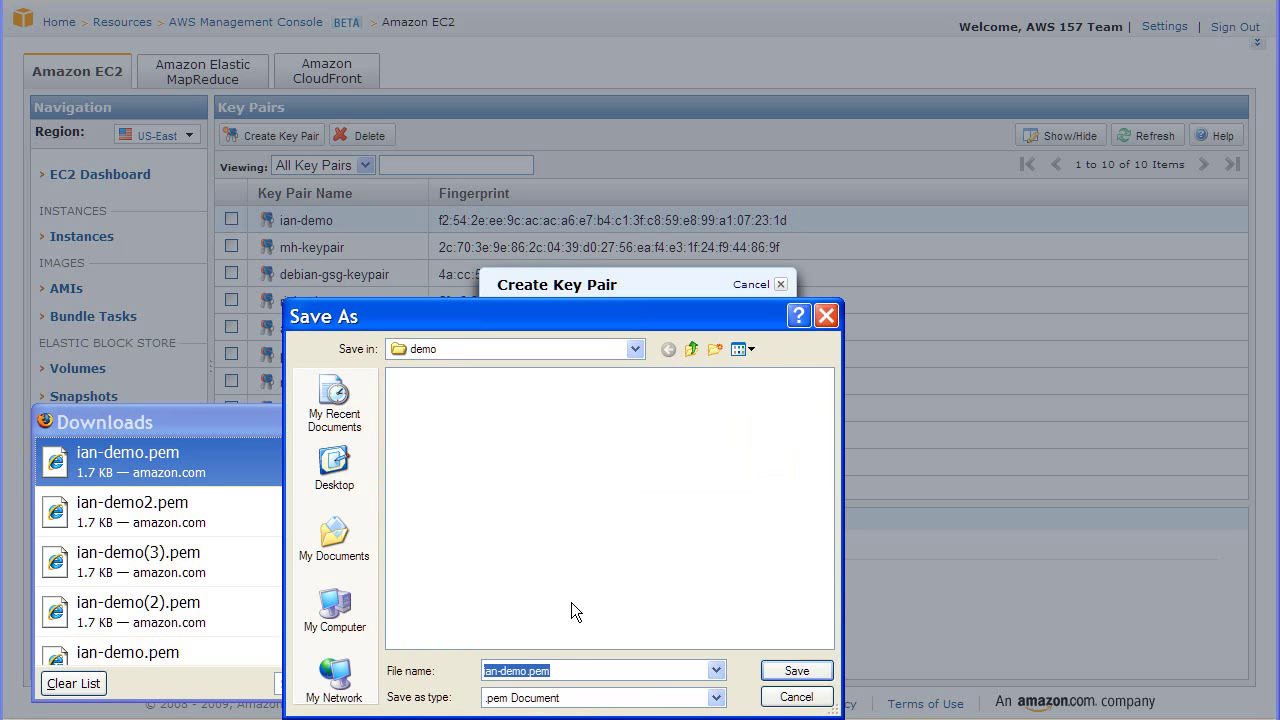
{"action": "left_click", "coordinate": [783, 676]}
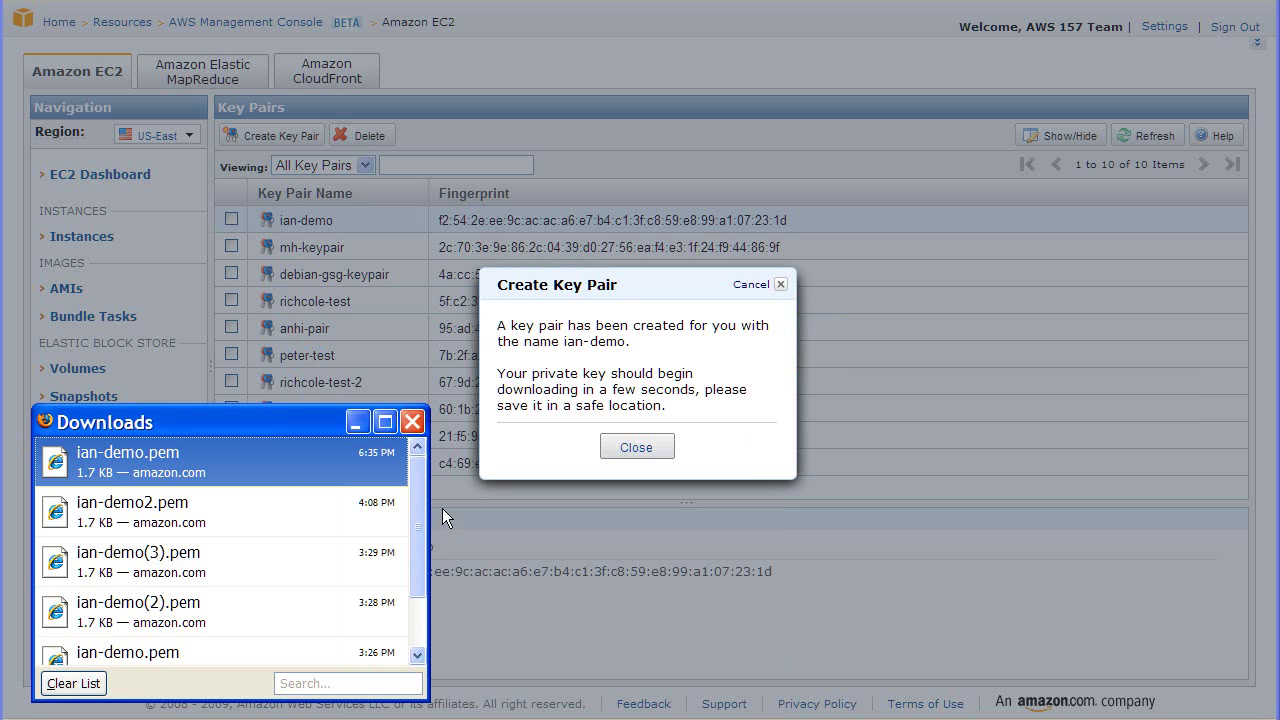
{"action": "left_click", "coordinate": [414, 423]}
{"action": "left_click", "coordinate": [658, 455]}
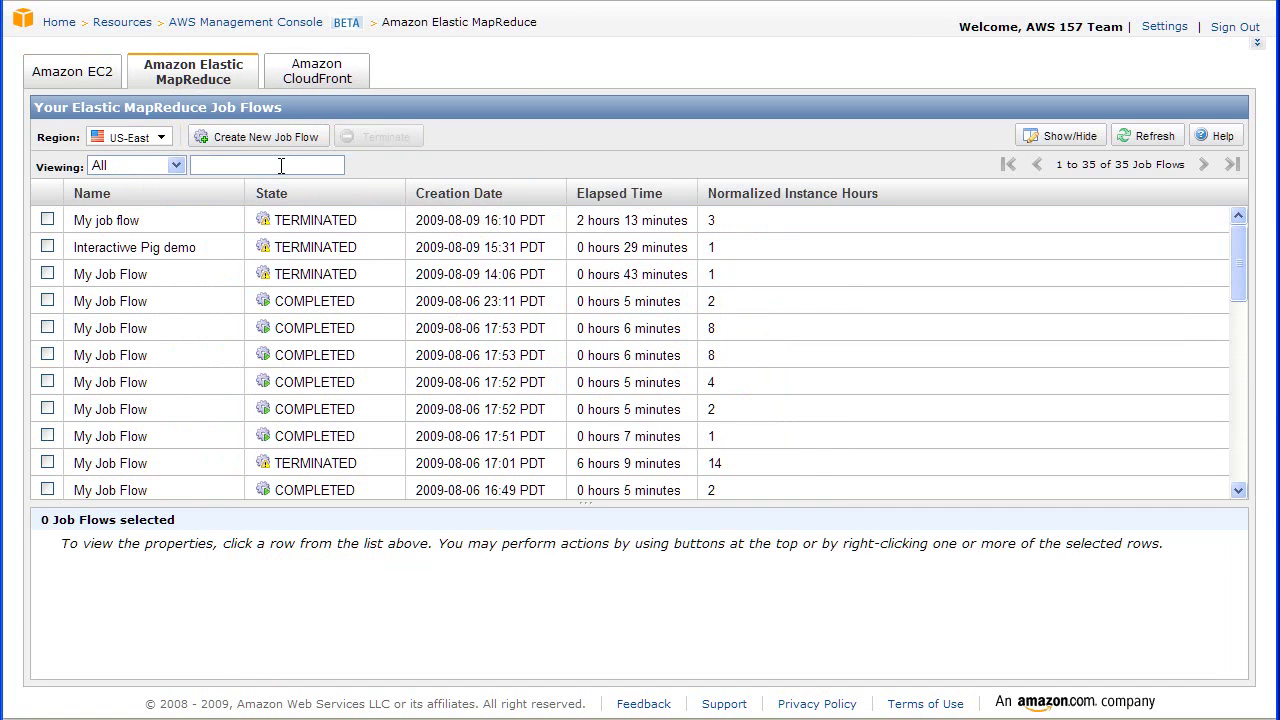
Define a new Elastic MapReduce job flow named "My first interactive job flow" as a Pig Program that starts an interactive Pig session
{"action": "left_click", "coordinate": [295, 143]}
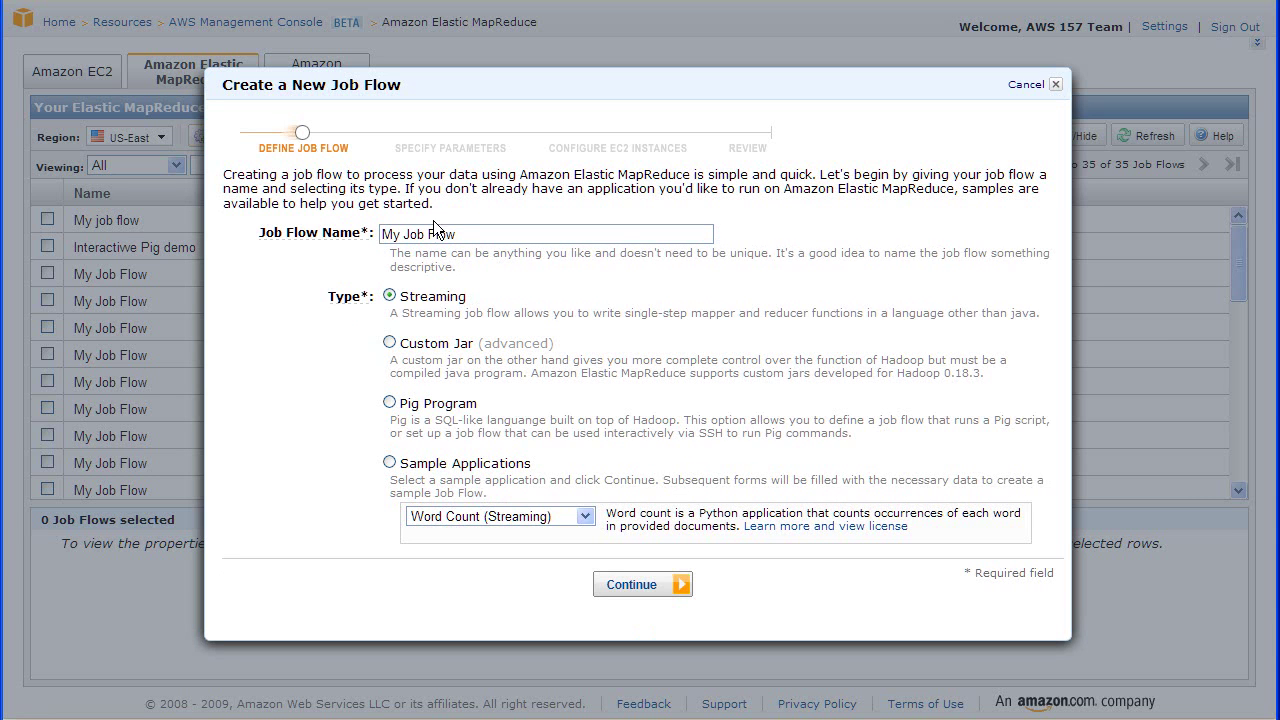
{"action": "left_click_drag", "start_coordinate": [470, 238], "coordinate": [193, 255]}
{"action": "type", "text": "My i"}
{"action": "type", "text": "irst inter"}
{"action": "type", "text": "active job flow"}
{"action": "left_click", "coordinate": [389, 402]}
{"action": "left_click", "coordinate": [631, 588]}
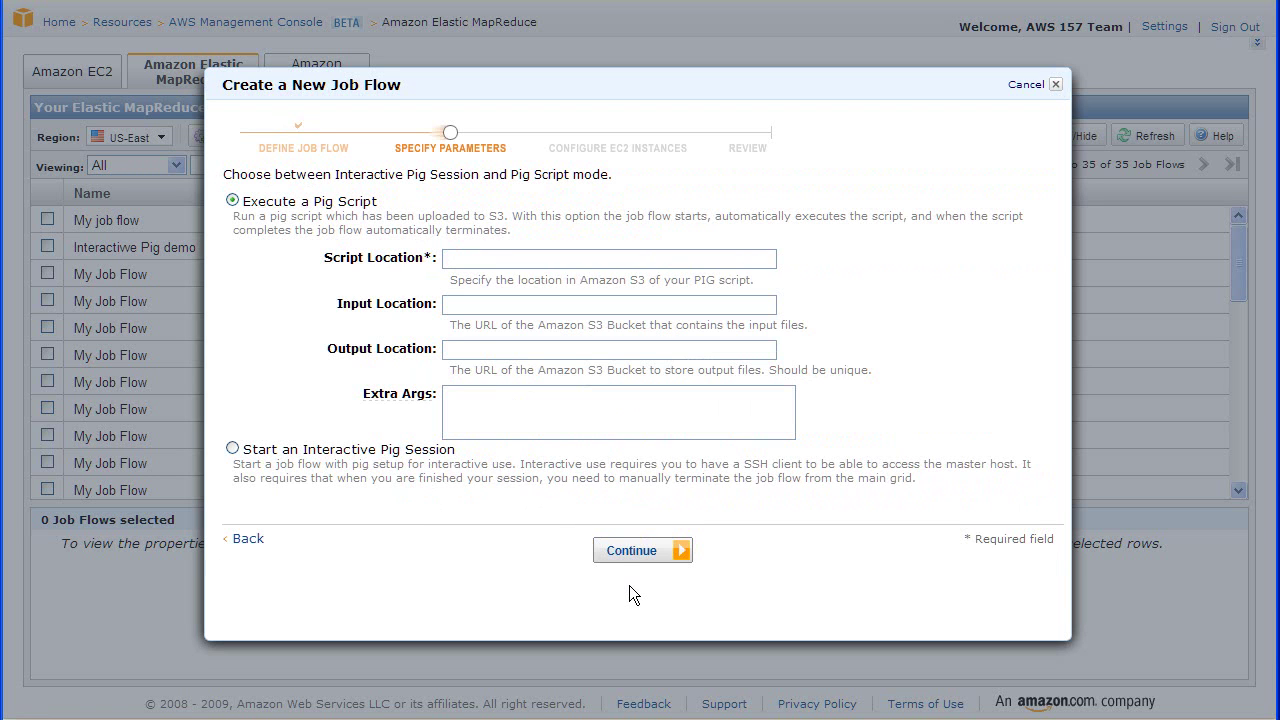
{"action": "left_click", "coordinate": [243, 448]}
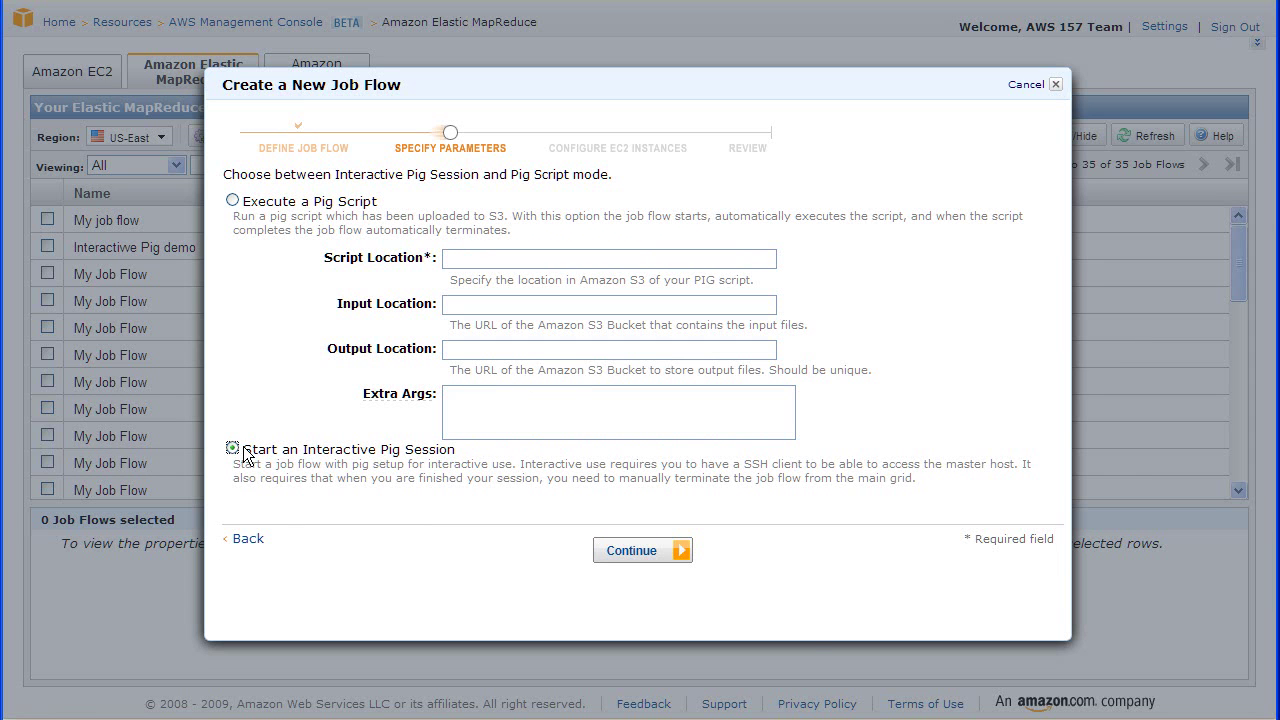
{"action": "left_click", "coordinate": [673, 557]}
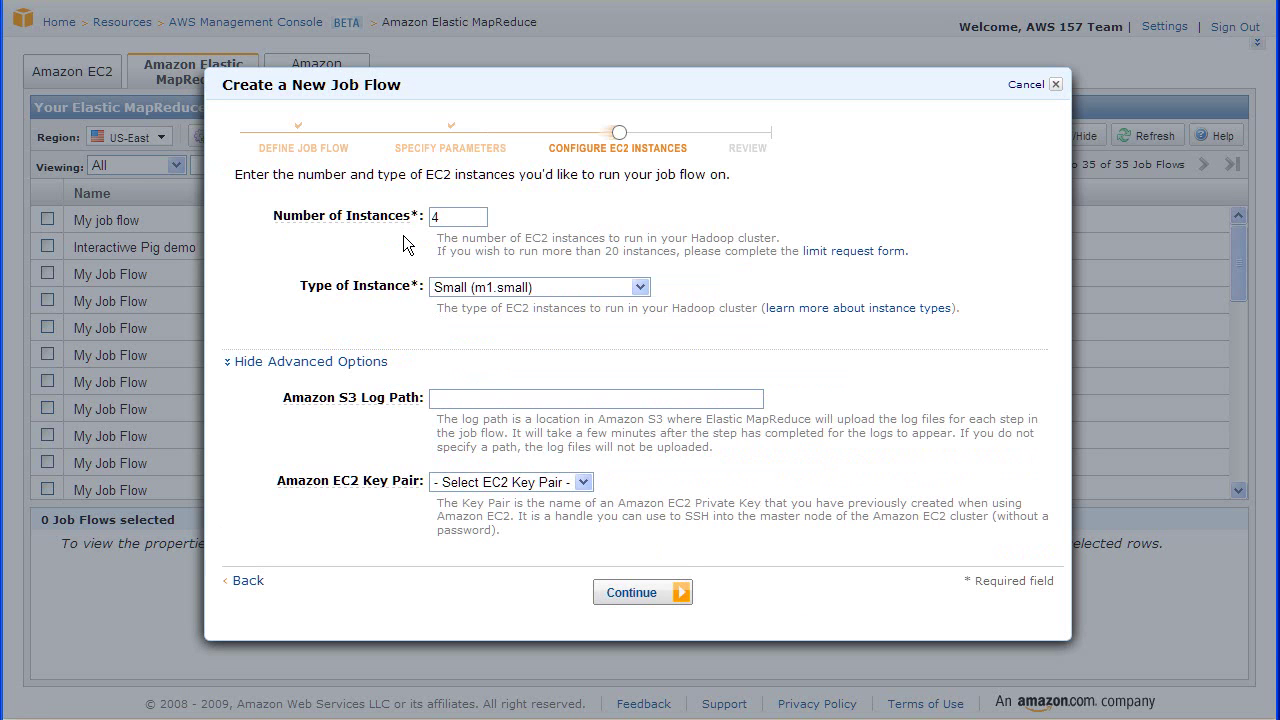
Configure the job flow to run on 1 instance with the EC2 key pair ian-demo, and proceed to the review
{"action": "left_click", "coordinate": [458, 220]}
{"action": "left_click_drag", "start_coordinate": [458, 220], "coordinate": [428, 222]}
{"action": "type", "text": "1"}
{"action": "left_click", "coordinate": [583, 483]}
{"action": "left_click", "coordinate": [581, 484]}
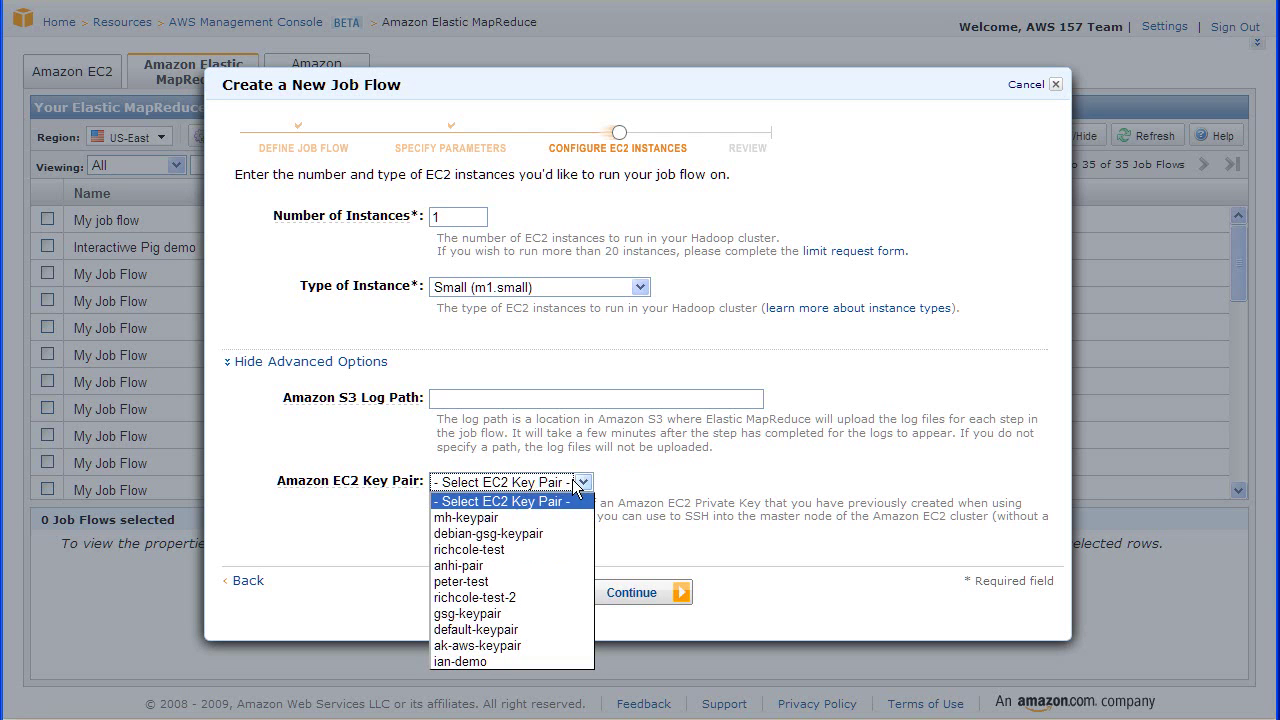
{"action": "left_click", "coordinate": [490, 656]}
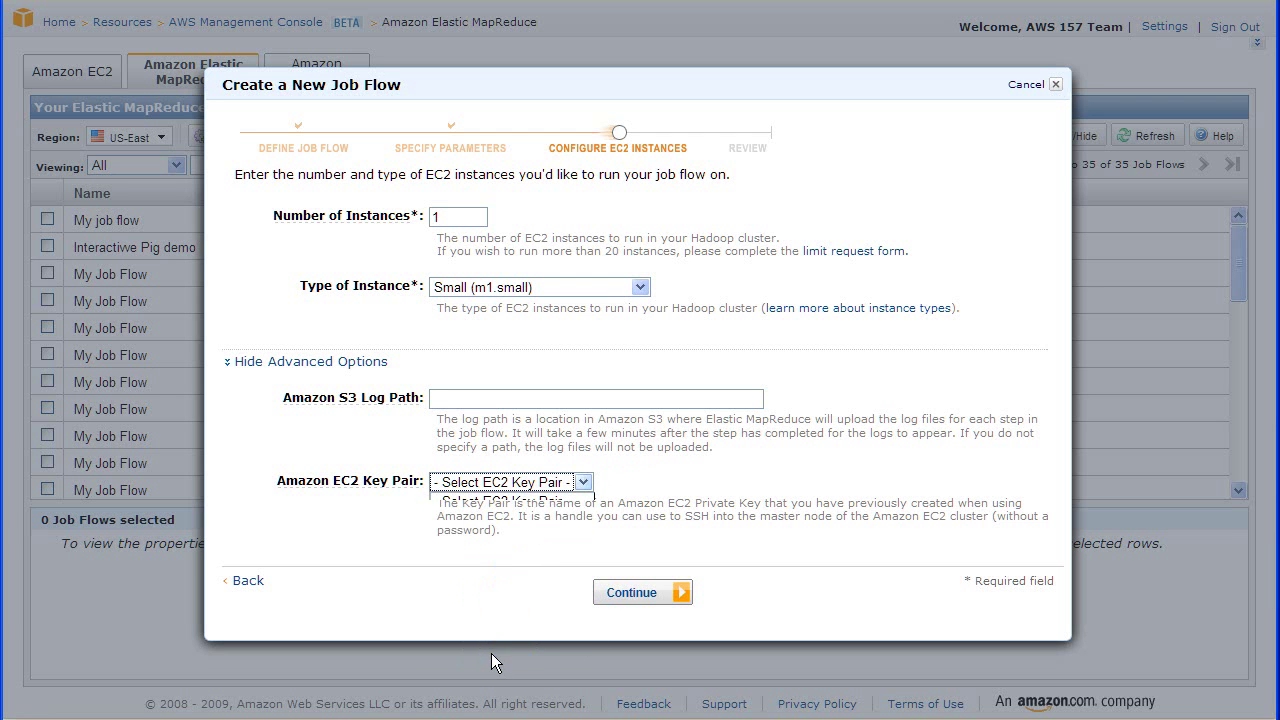
{"action": "left_click", "coordinate": [645, 605]}
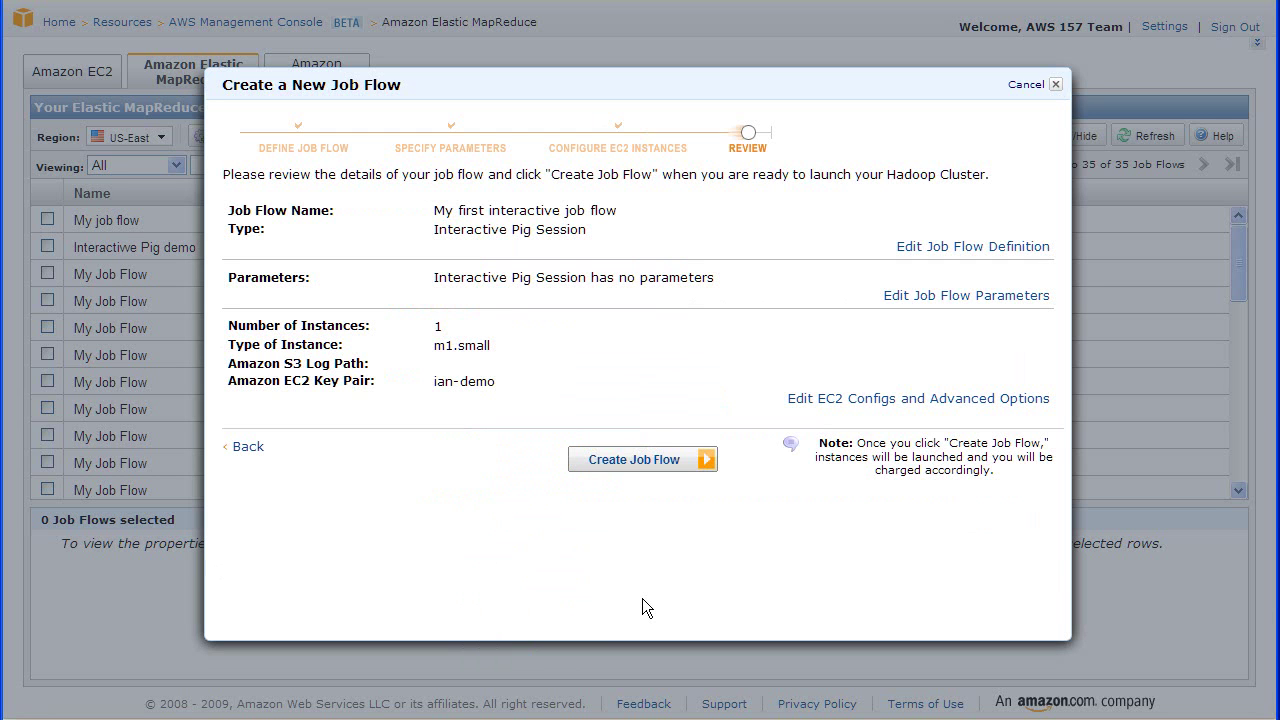
Create the reviewed job flow and show its details from the job flow list
{"action": "left_click", "coordinate": [645, 462]}
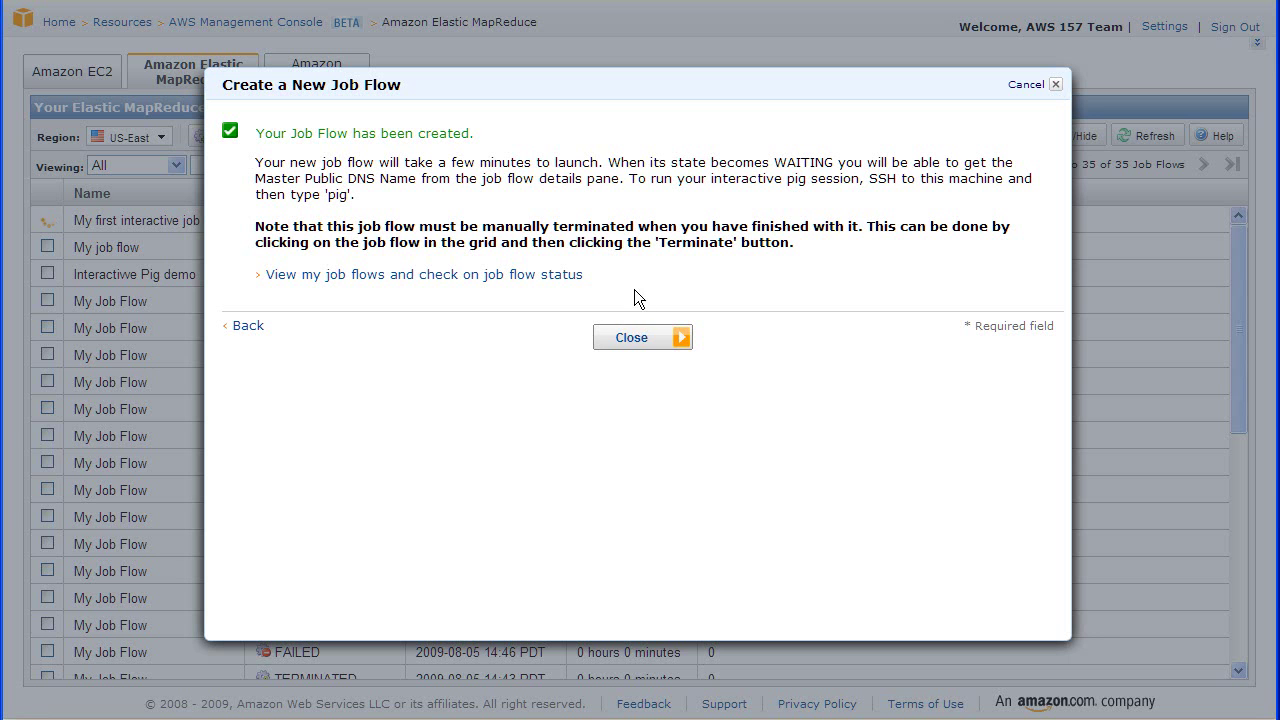
{"action": "left_click", "coordinate": [673, 342]}
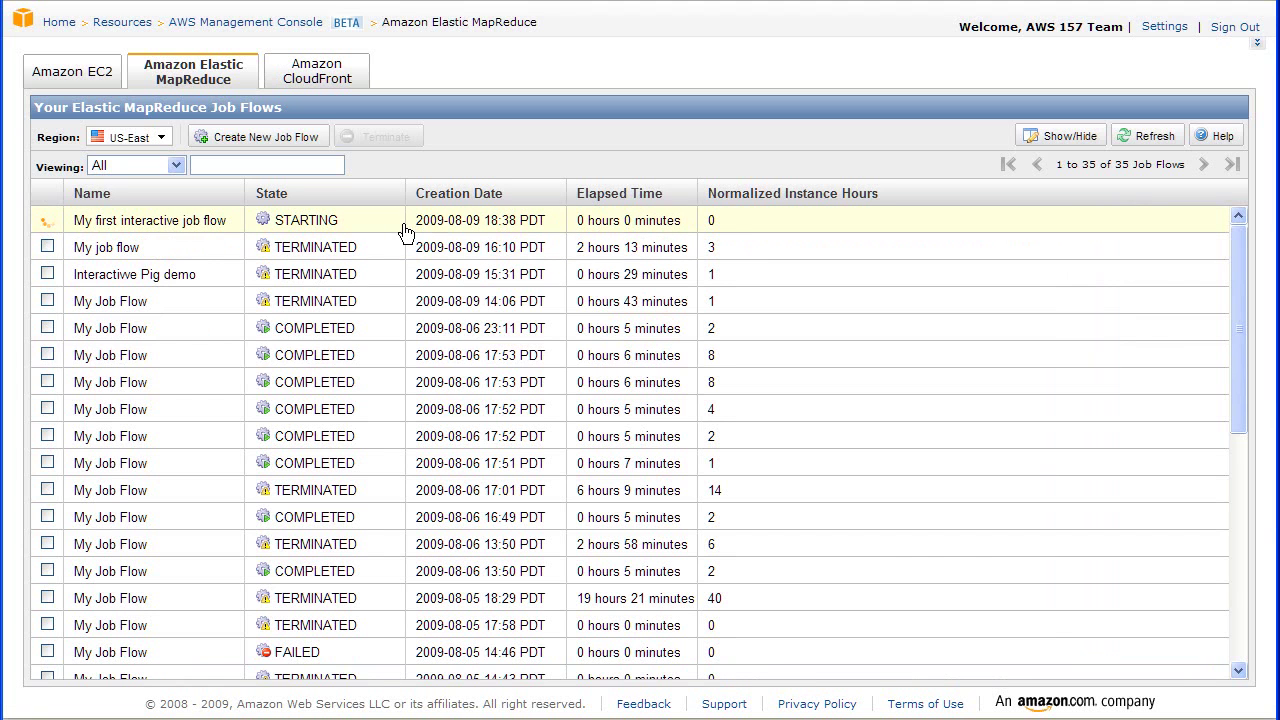
{"action": "left_click", "coordinate": [405, 230]}
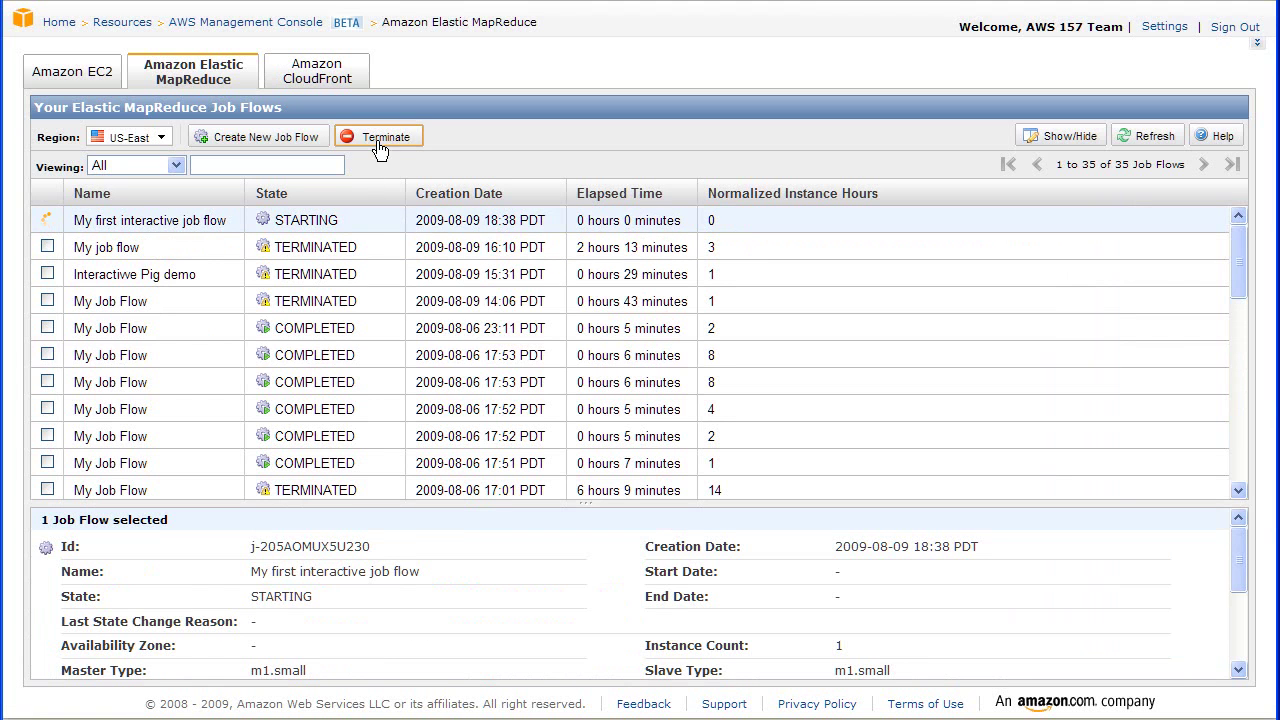